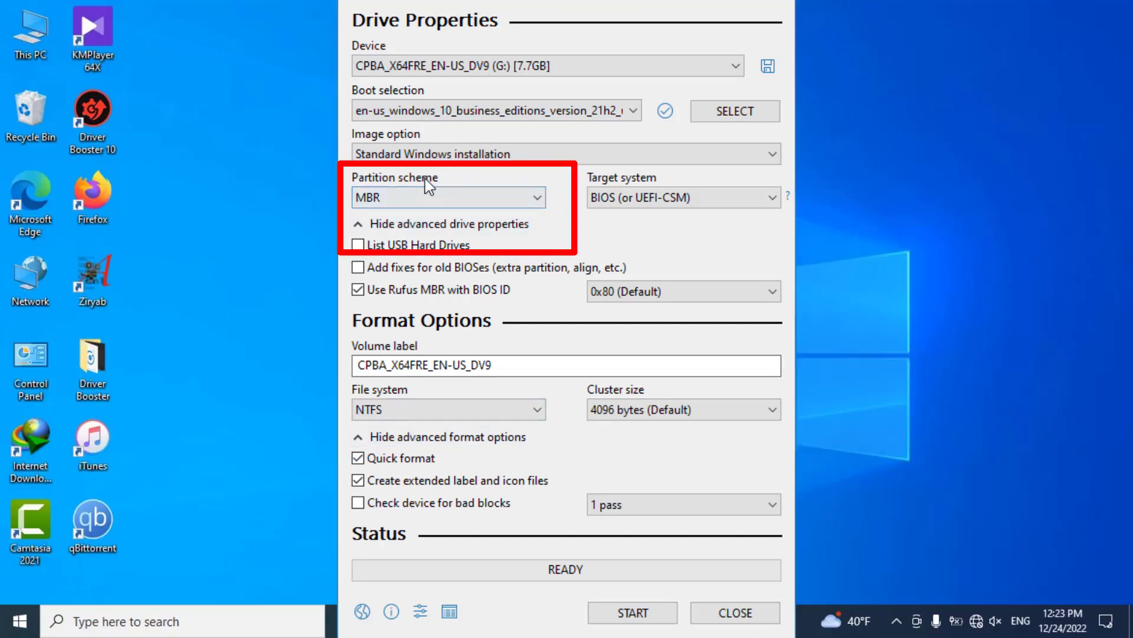
In Rufus, try GPT and then MBR in the Partition scheme list
left_click(416, 198)
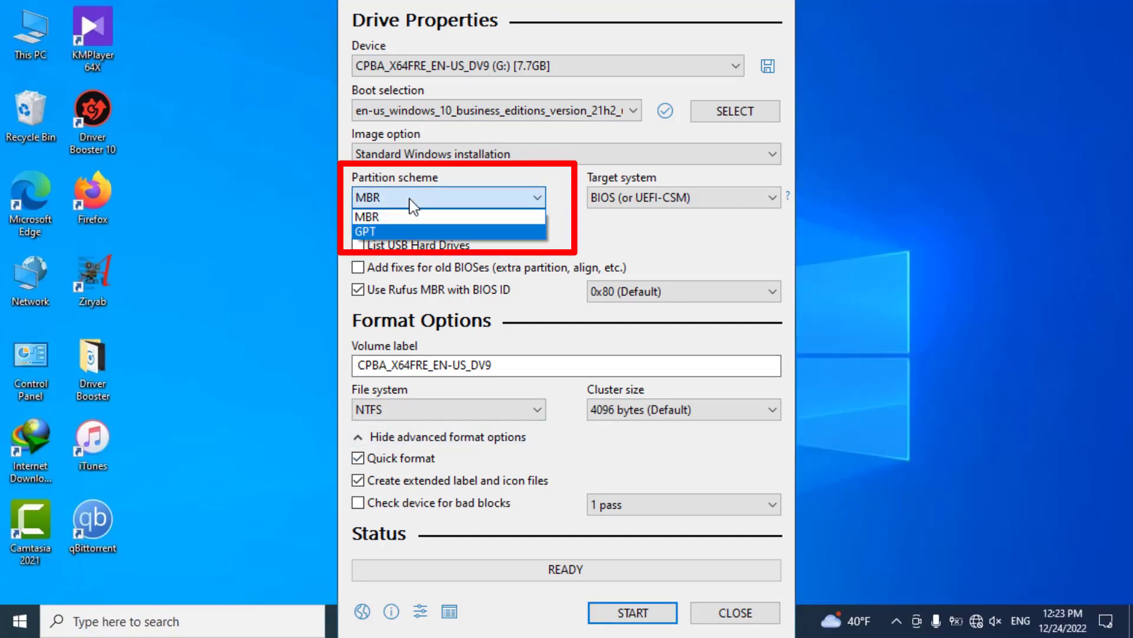
left_click(414, 202)
left_click(414, 198)
left_click(413, 217)
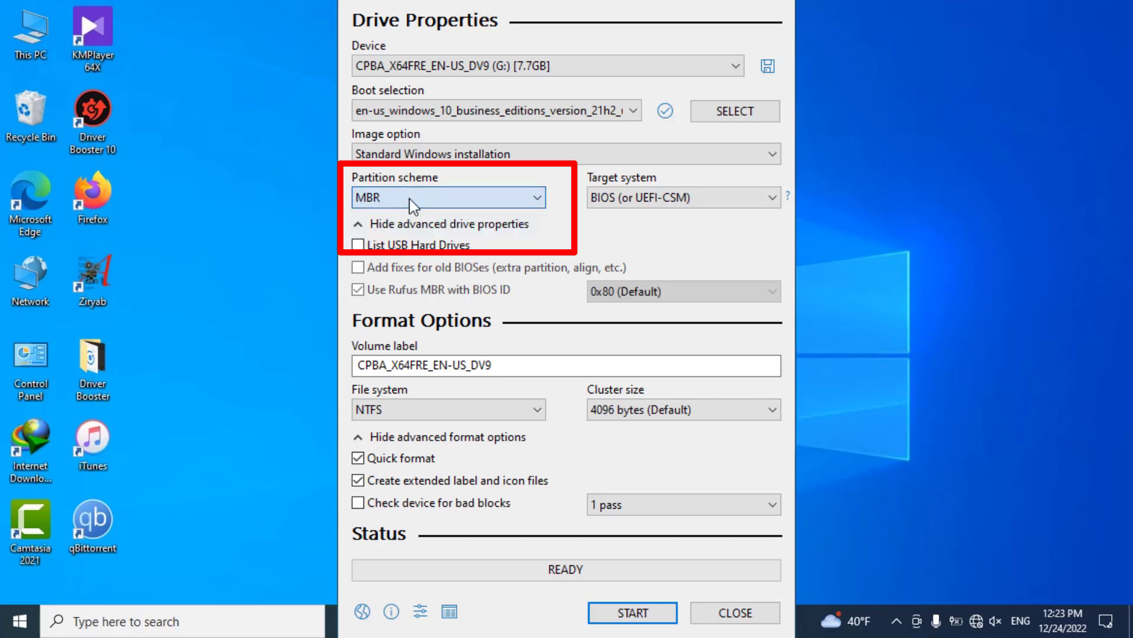
Review the Target system options, then settle on GPT so the target becomes UEFI (non CSM)
key("Tab")
key("alt+Down")
key("Escape")
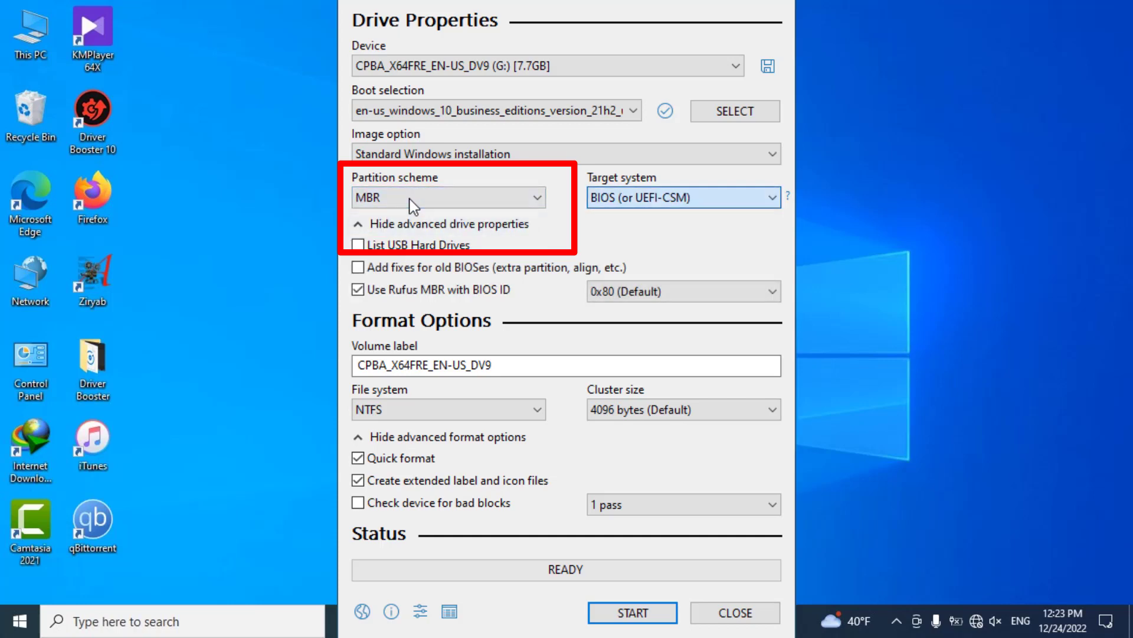
key("shift+Tab")
key("alt+Down")
key("Down")
key("Return")
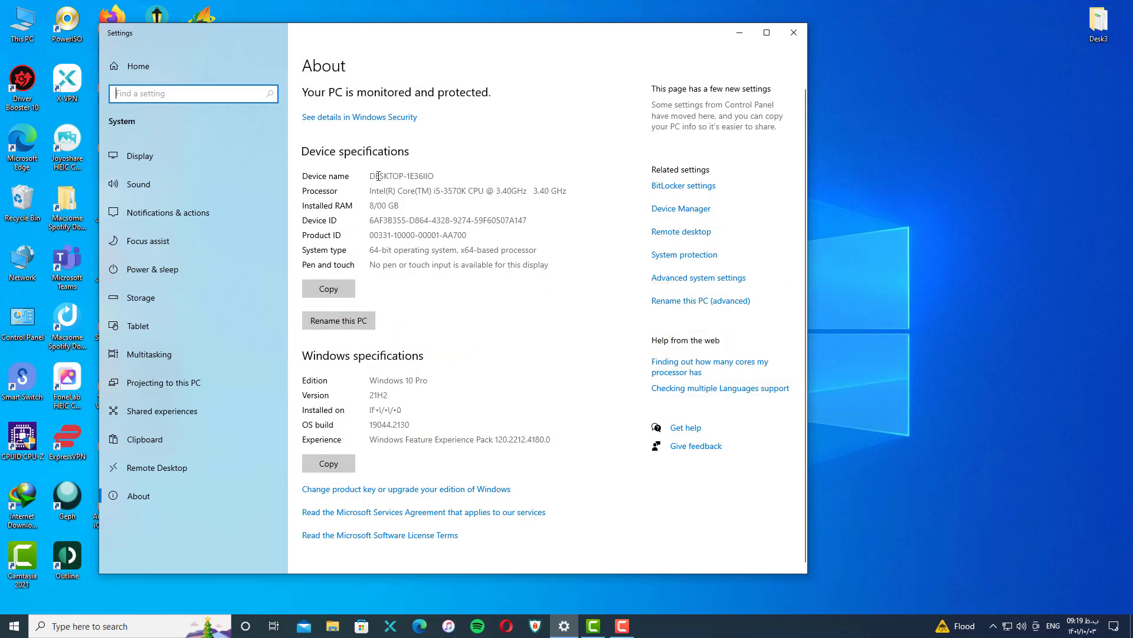
Highlight the device name and the i5-3570K processor entry on the About page
double_click(376, 176)
left_click(378, 208)
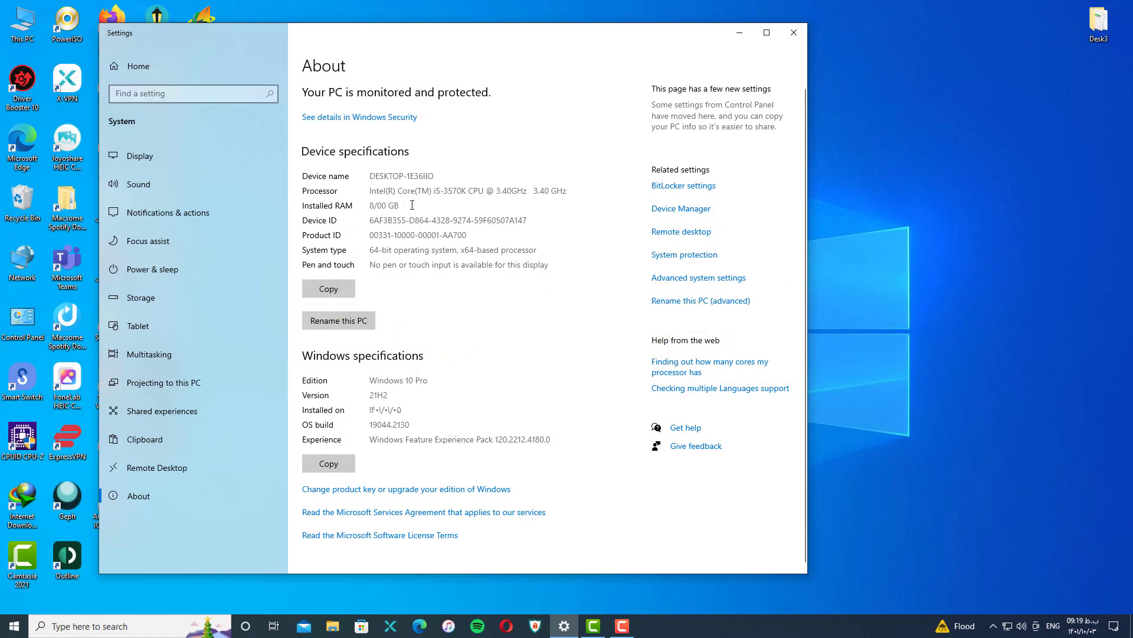
left_click_drag(409, 191, 566, 191)
left_click(534, 218)
Minimize Settings and enter diskmgmt.msc in the Run dialog's Open field
left_click(745, 39)
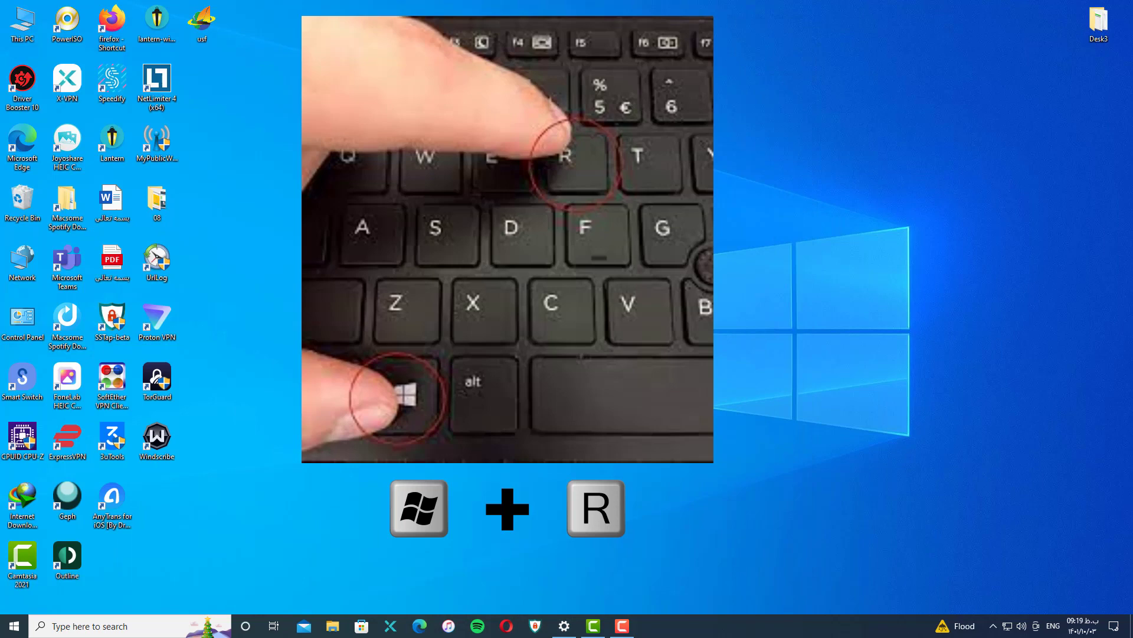
key("super+r")
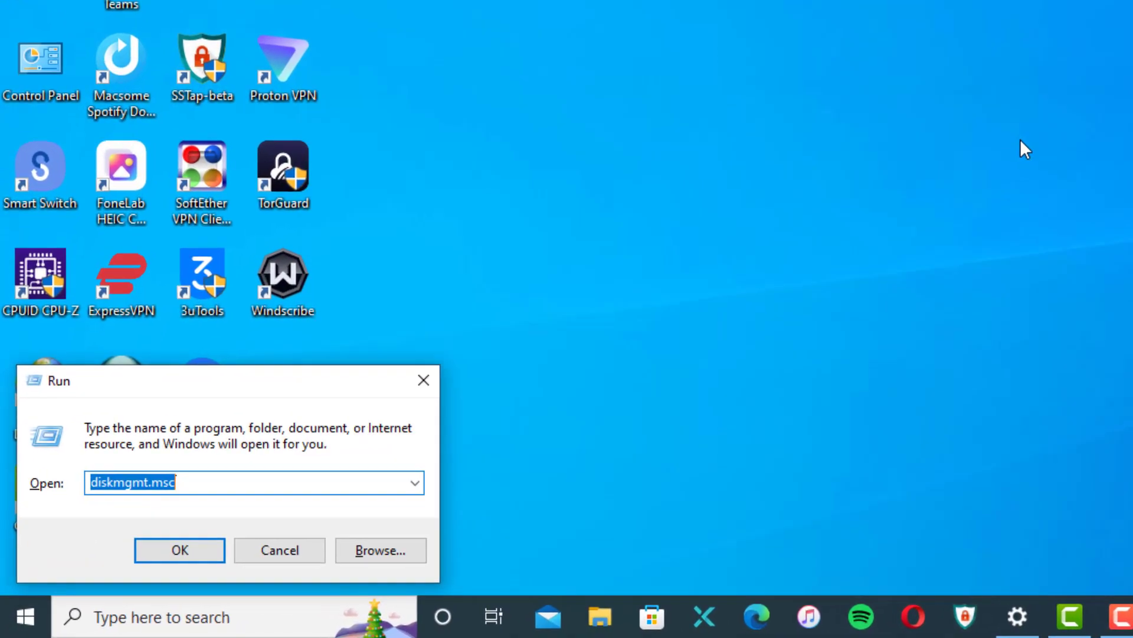
key("BackSpace")
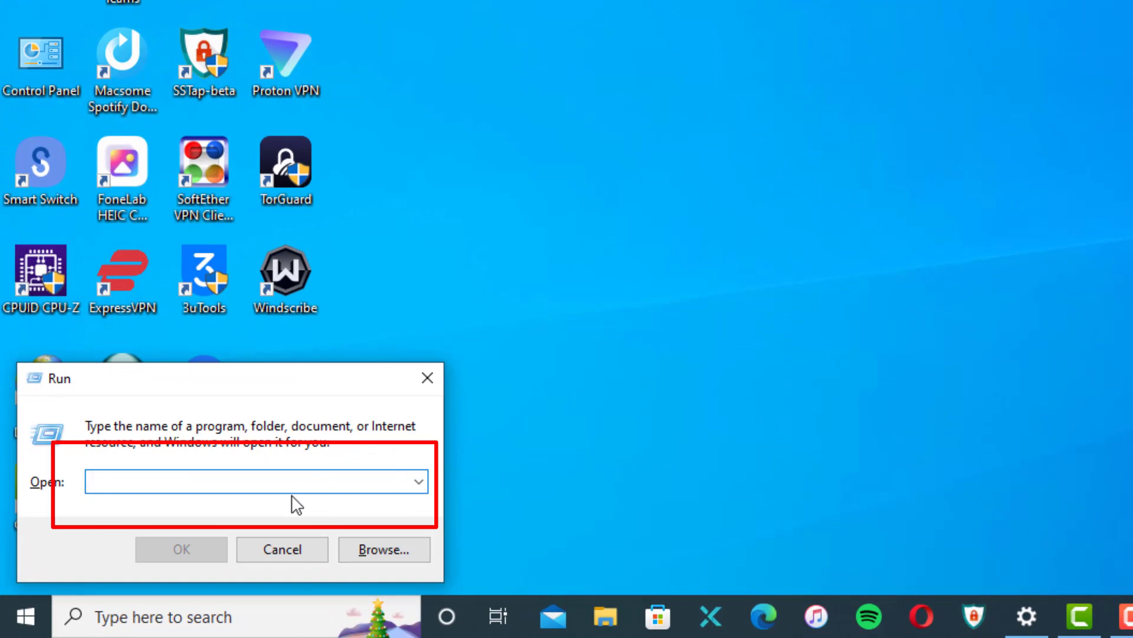
type("d")
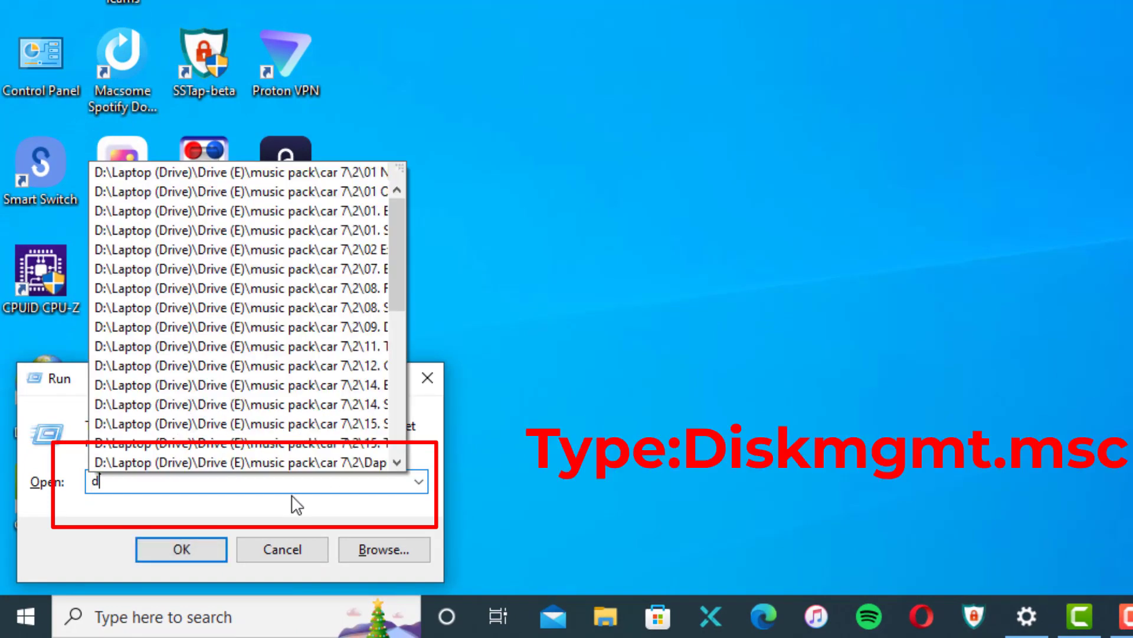
type("is")
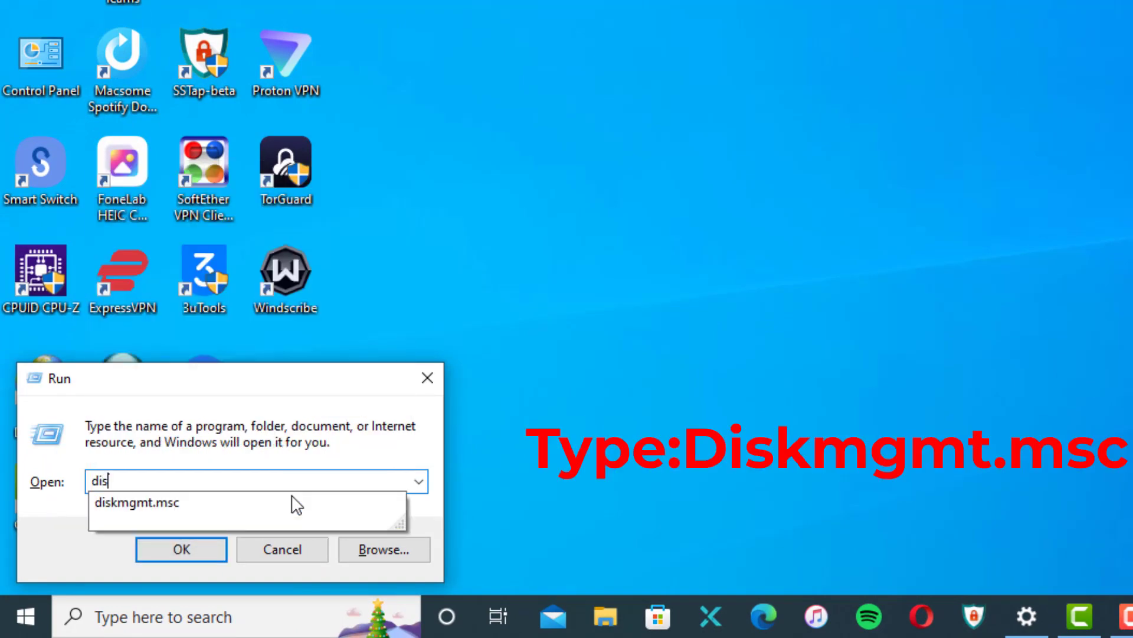
type("k")
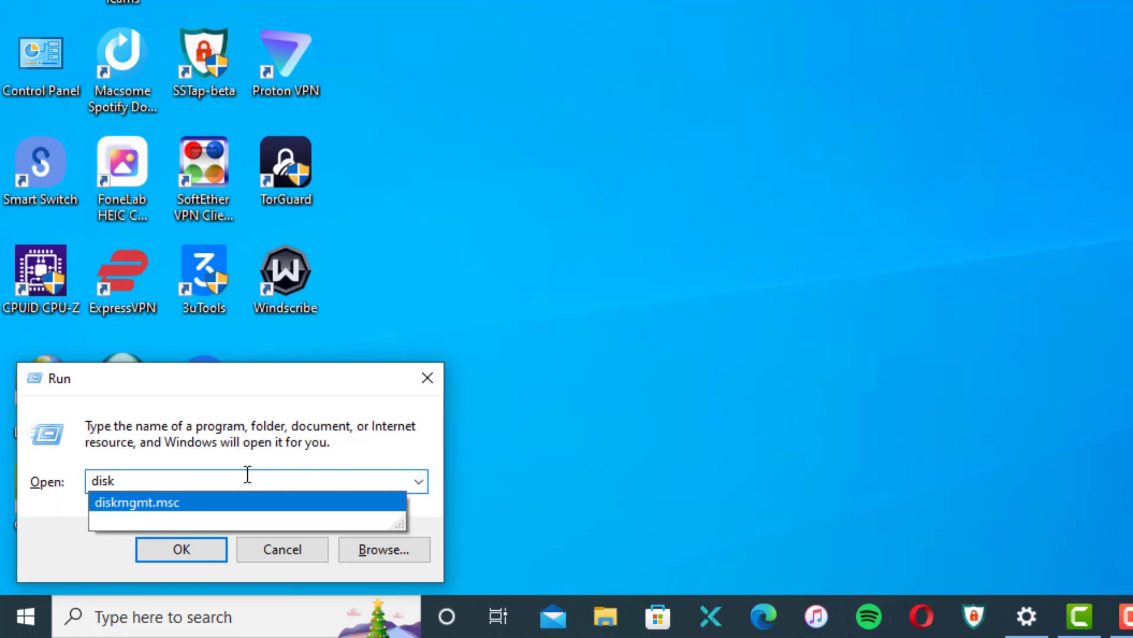
type("mgm")
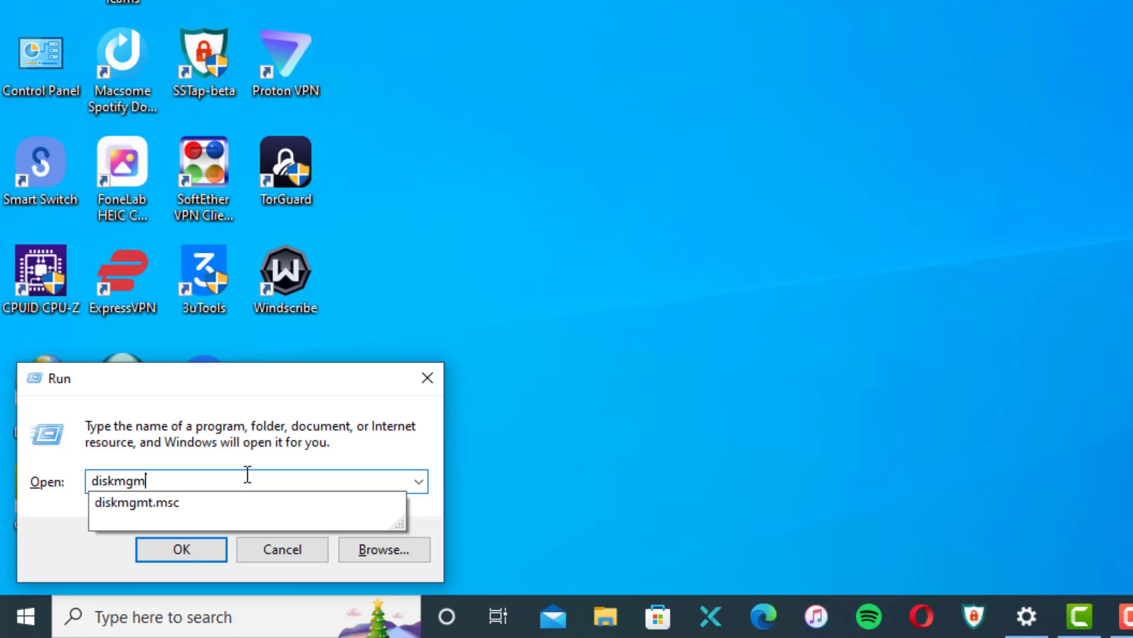
type("t.msc")
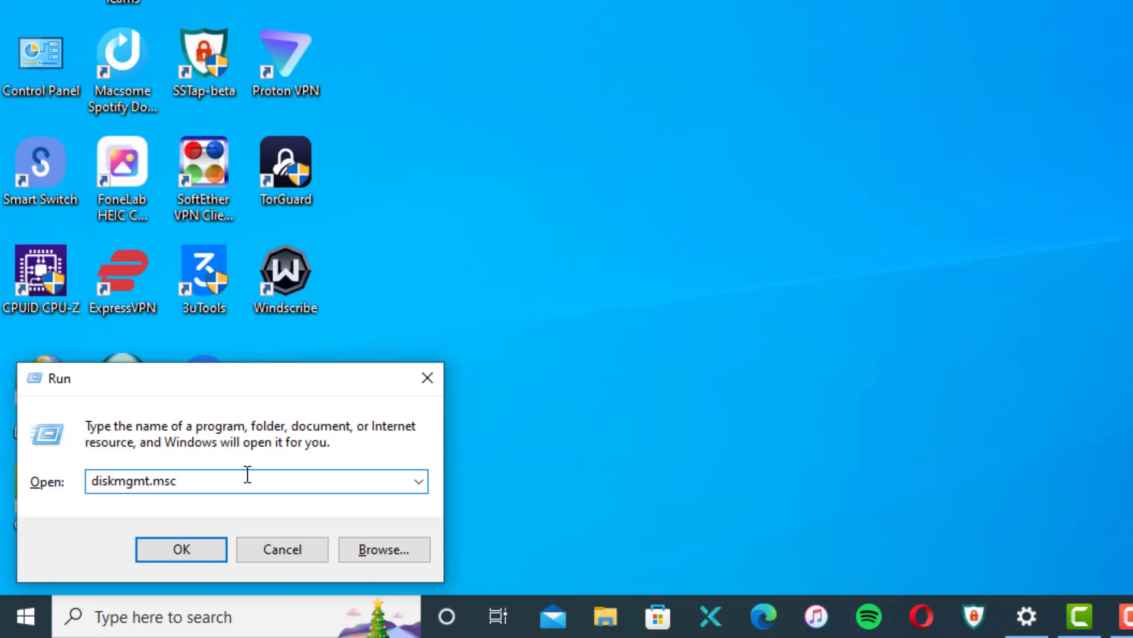
mouse_move(230, 475)
left_mouse_down()
mouse_move(48, 496)
mouse_move(222, 483)
left_mouse_up()
left_click(94, 480)
left_click(253, 482)
Launch Disk Management maximized and view Disk 0's properties
left_click(189, 548)
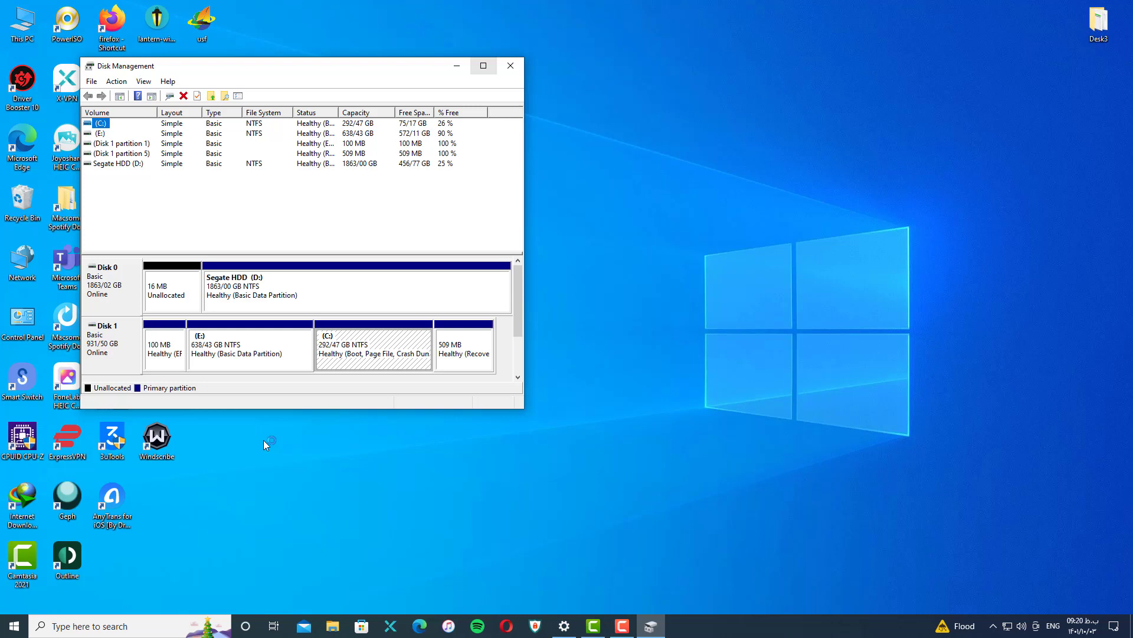
key("super+Up")
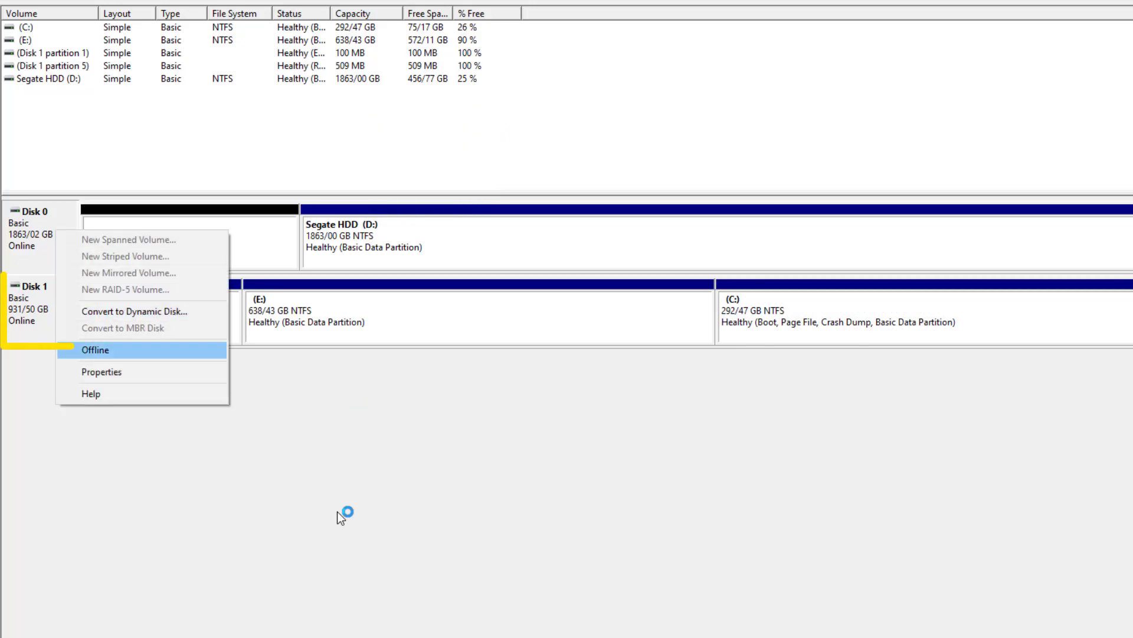
key("Return")
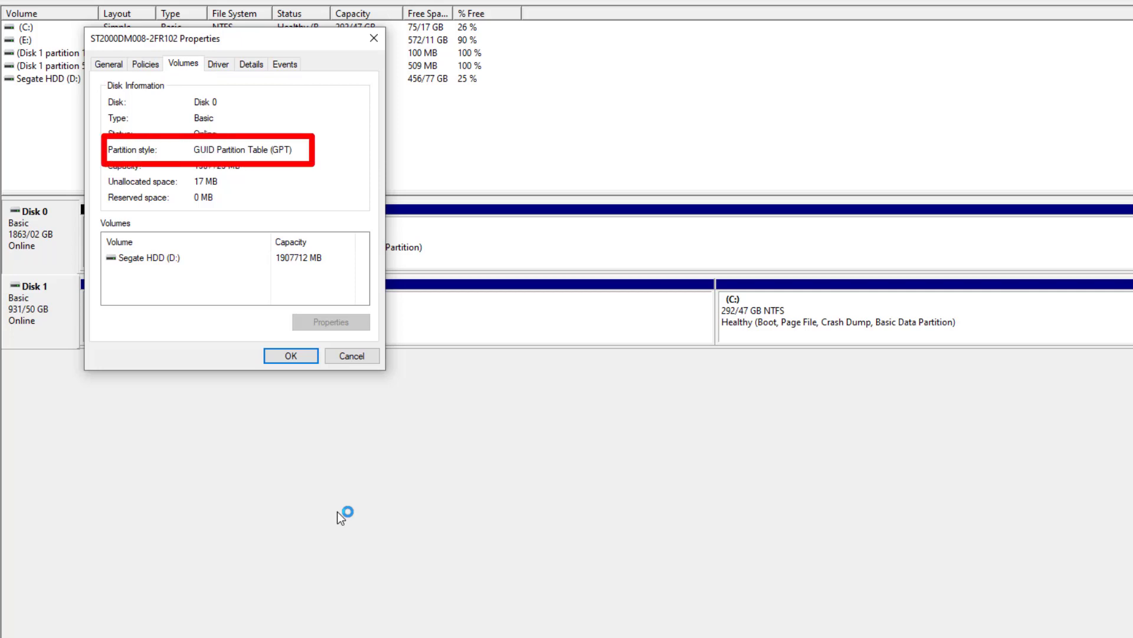
key("Return")
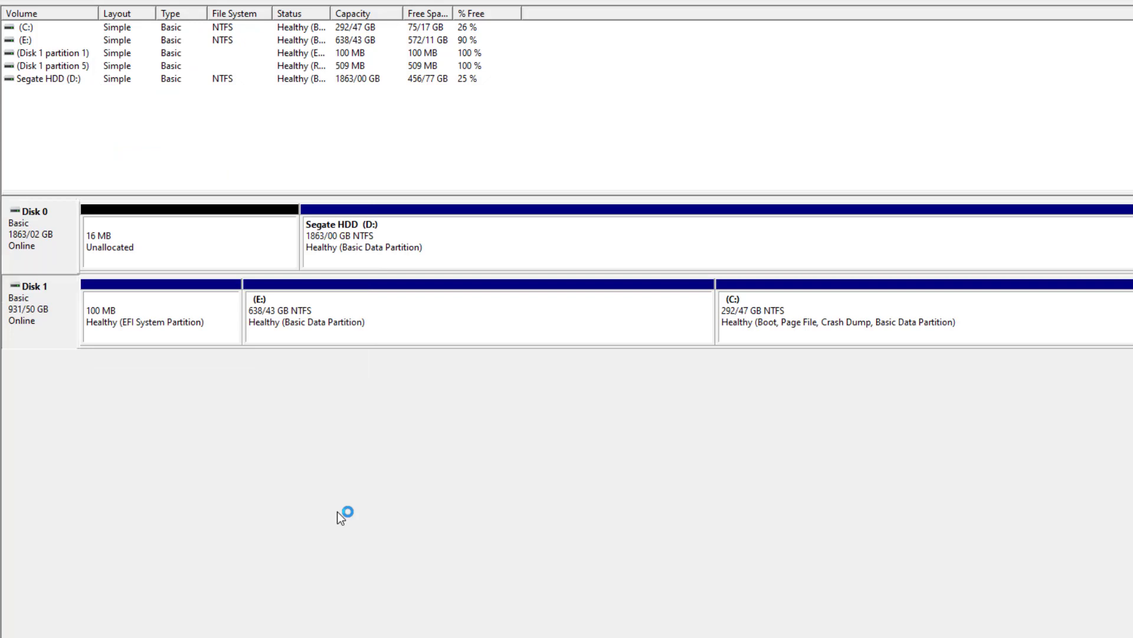
Show Disk 1's Volumes tab, which lists the partition style as GPT
key("shift+F10")
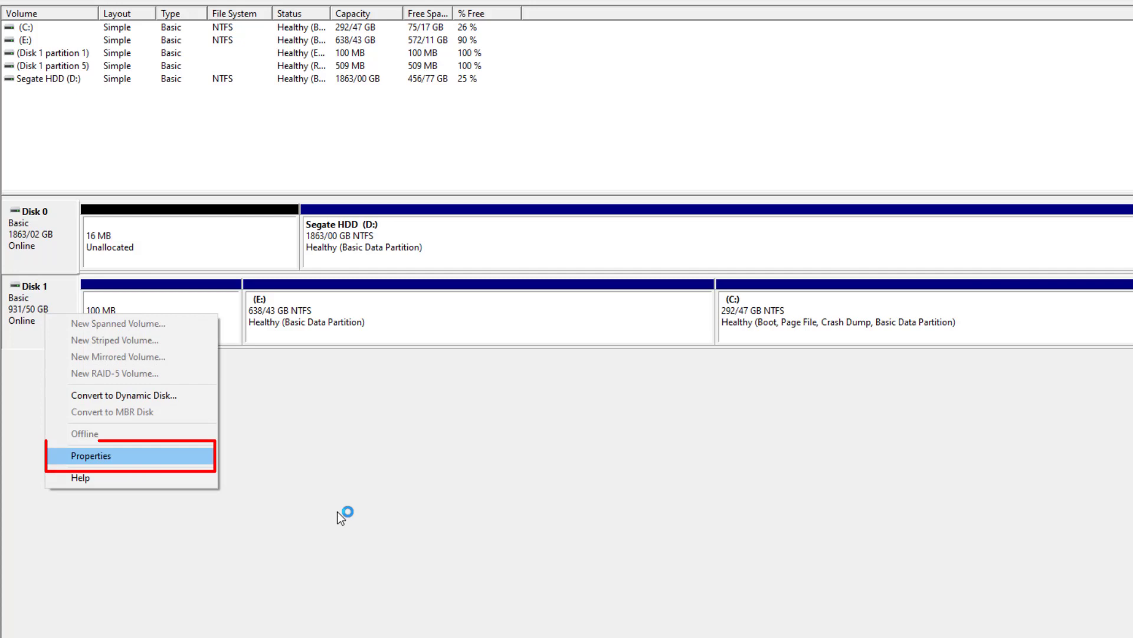
key("Return")
key("ctrl+Tab")
key("ctrl+Tab")
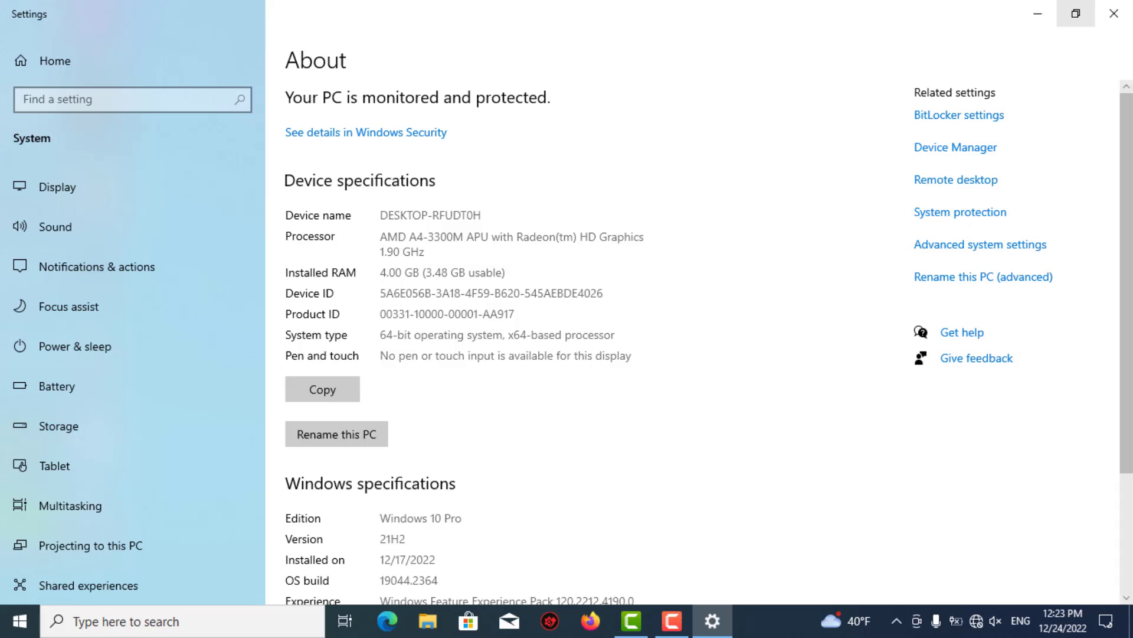
Minimize the laptop's About page showing the AMD A4-3300M and 4.00 GB RAM
left_click(1038, 13)
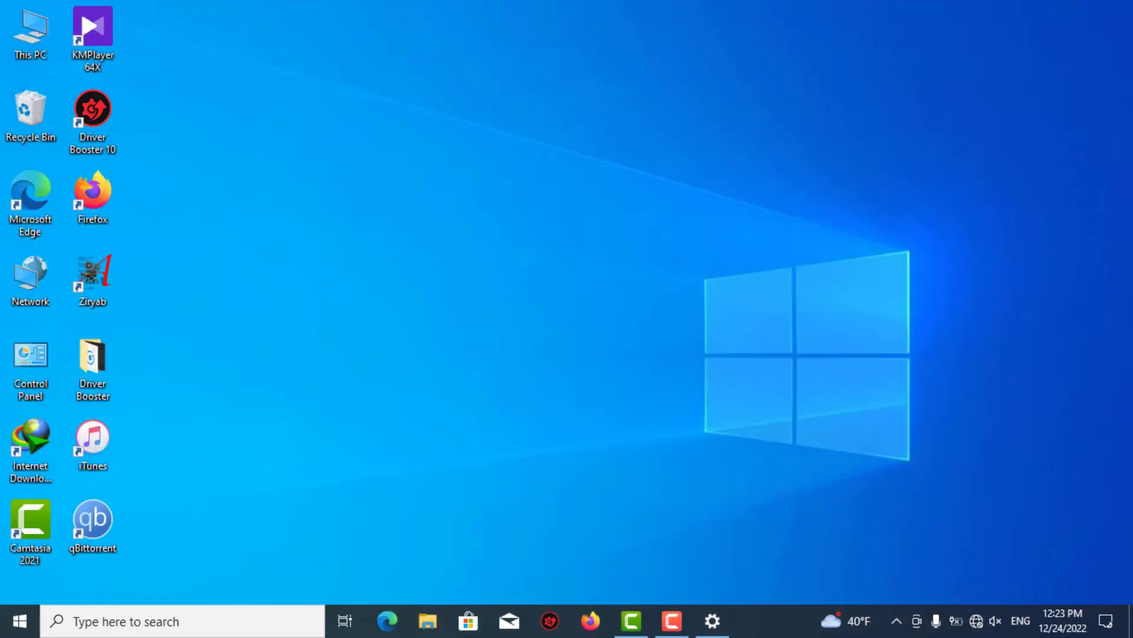
Run diskmgmt.msc from the Run dialog on the laptop
key("super+r")
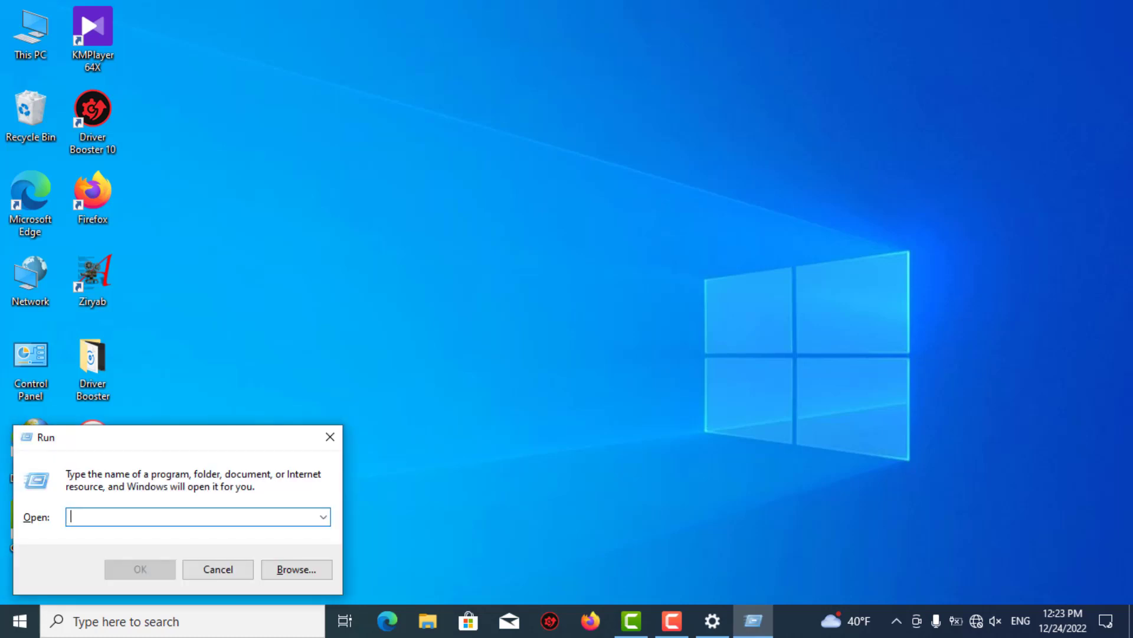
type("dis")
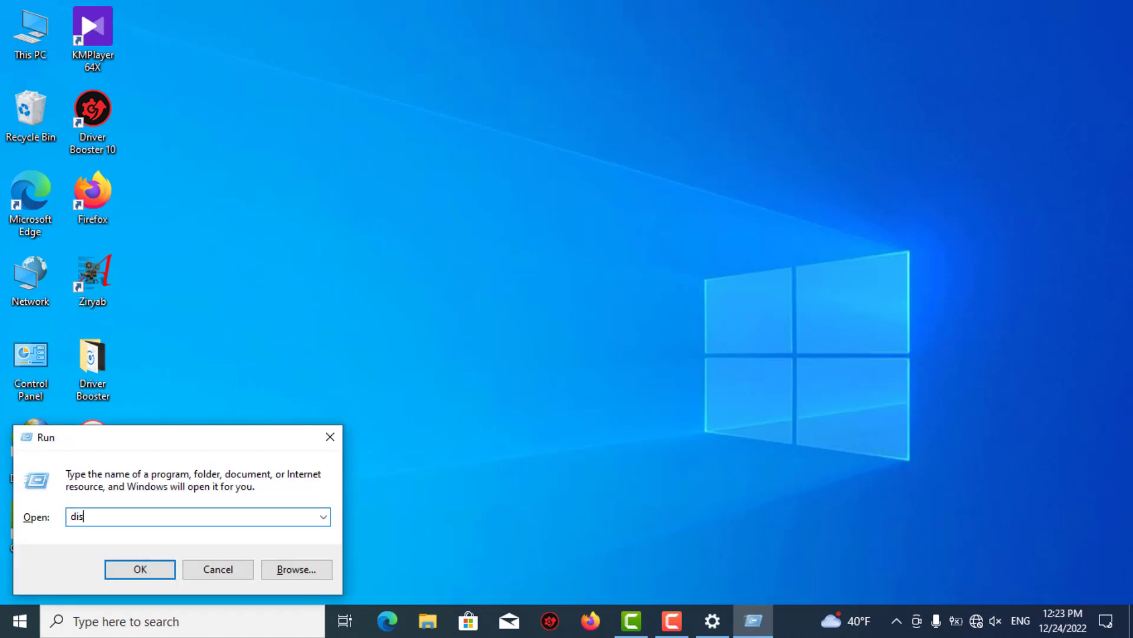
type("kmgmt.msc")
key("Return")
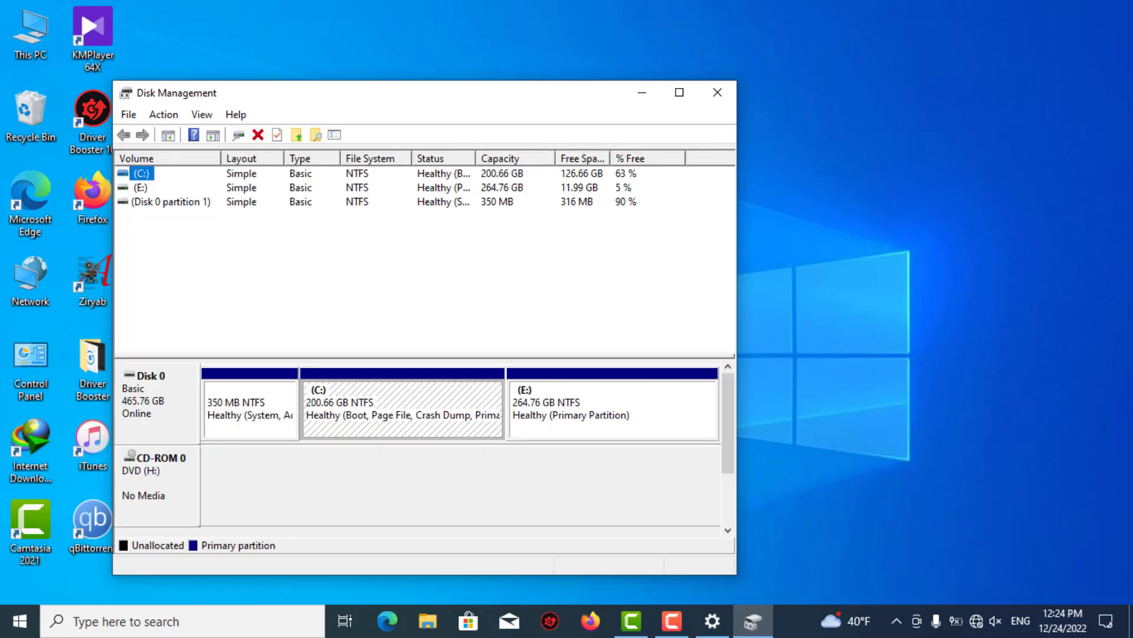
Check Disk 0's Volumes tab for partition style MBR, then minimize Disk Management
left_click(679, 92)
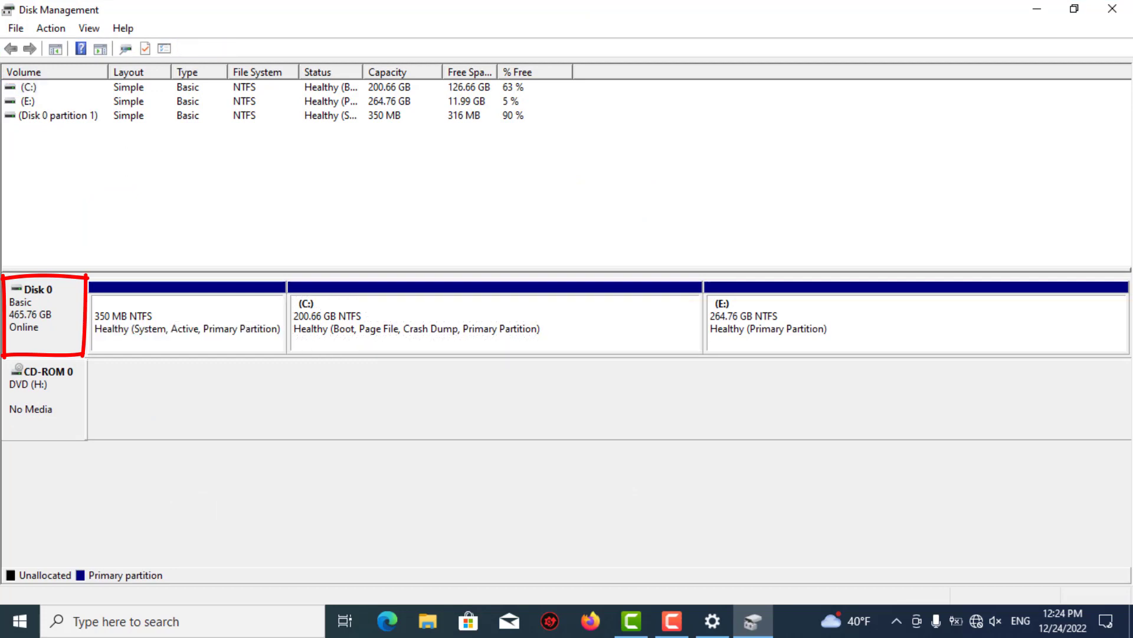
right_click(37, 322)
key("Return")
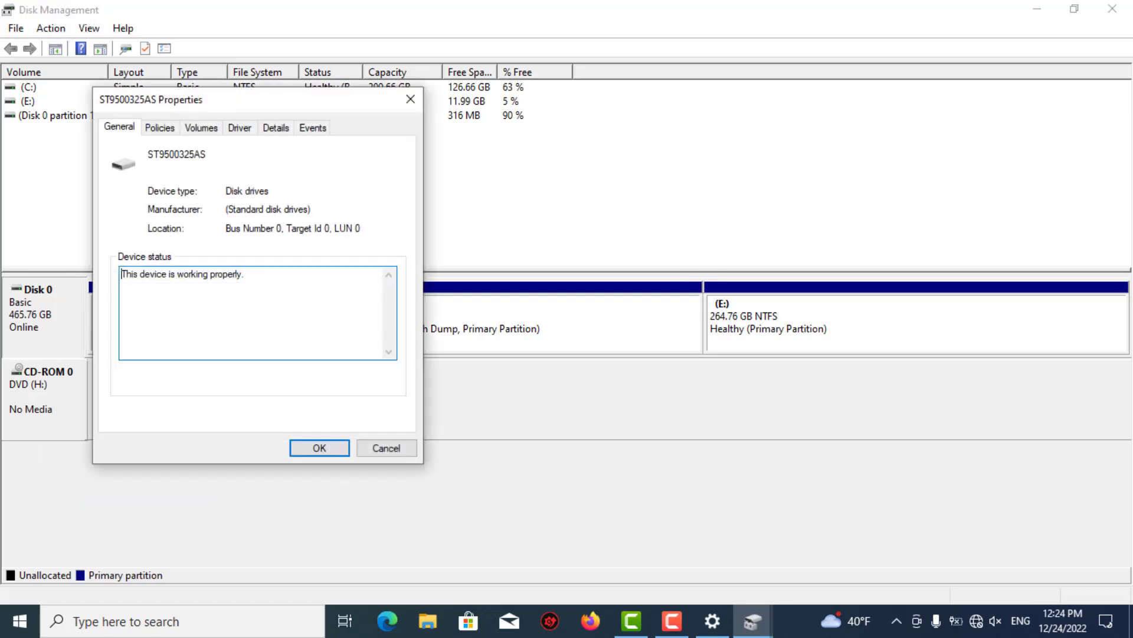
left_click(201, 127)
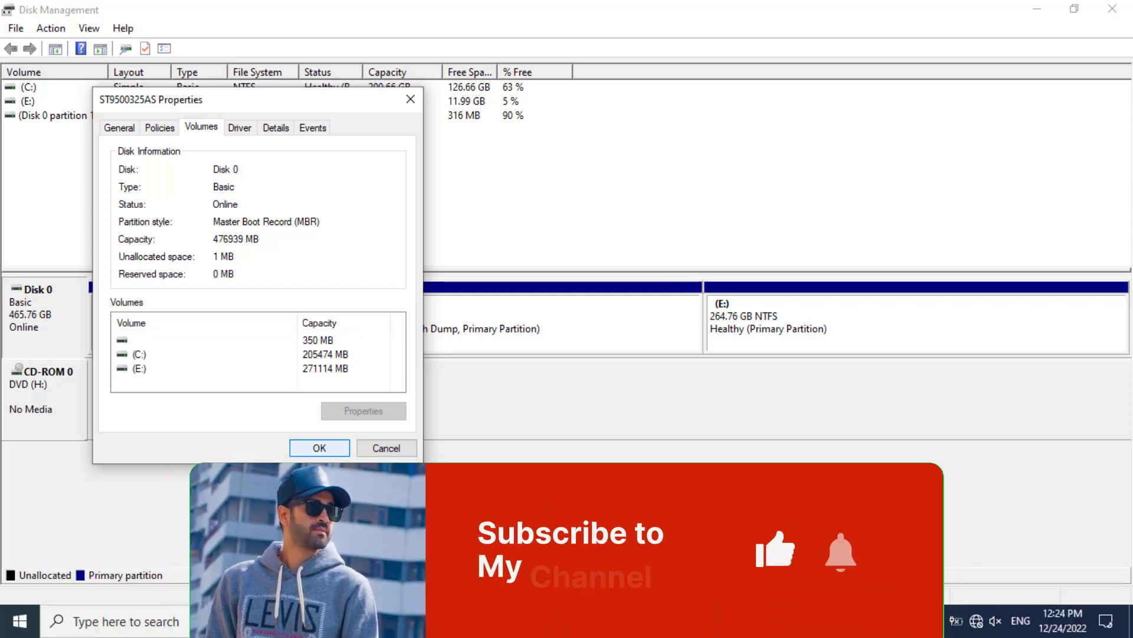
key("Return")
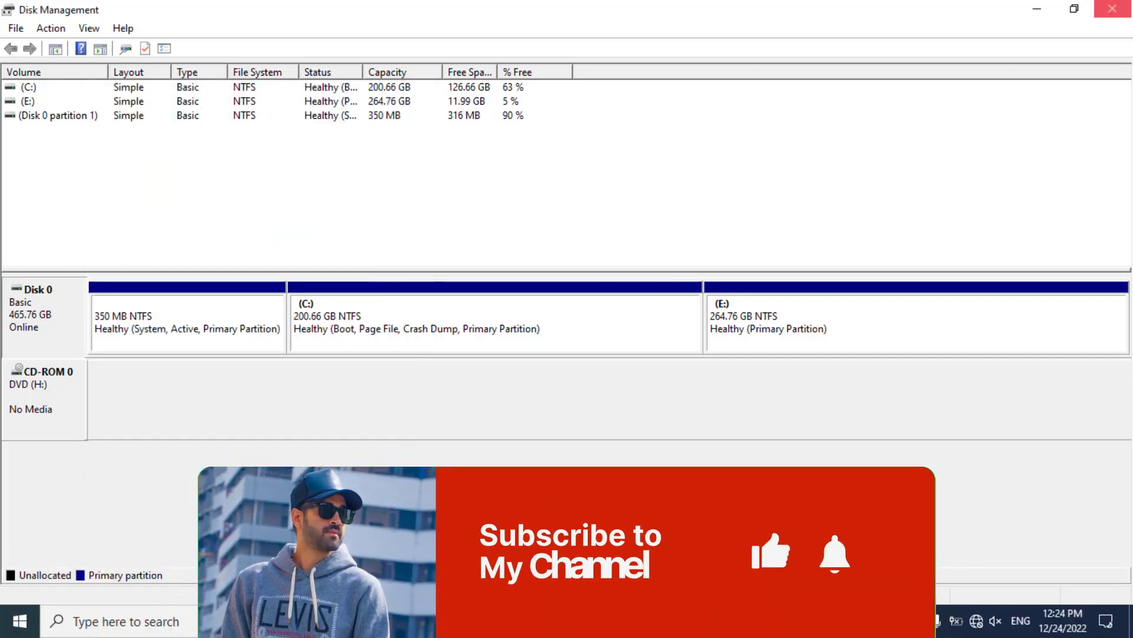
left_click(1038, 8)
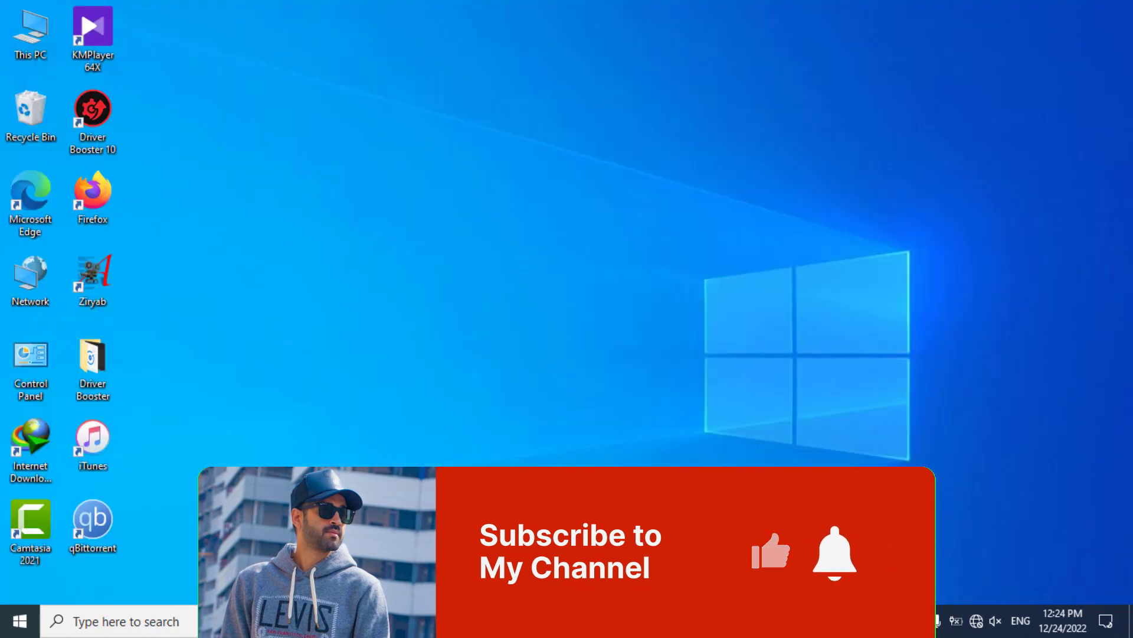